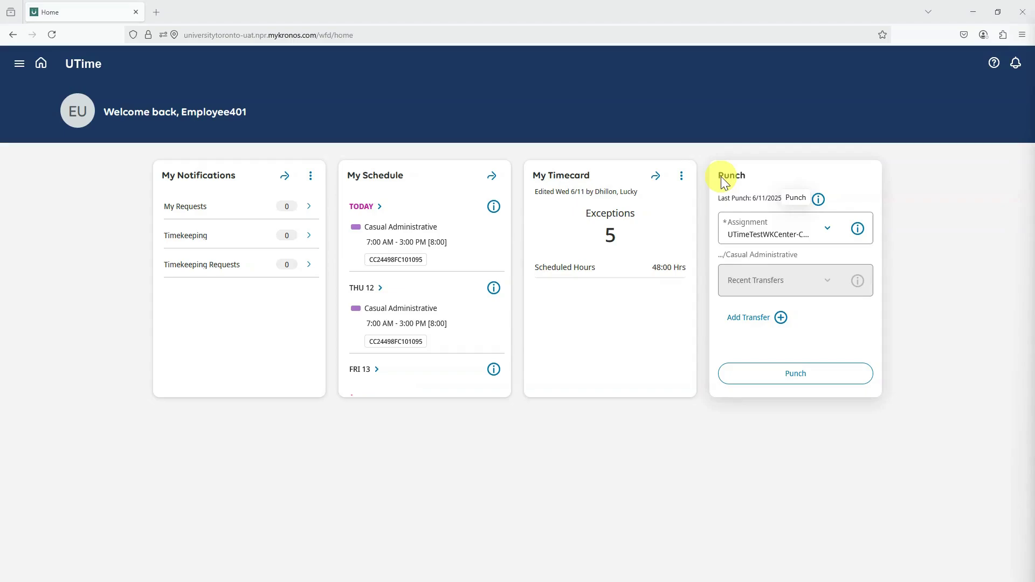
Punch in under the current assignment, then punch again and get a duplicate-punch rejection
{"action": "left_click", "coordinate": [806, 374]}
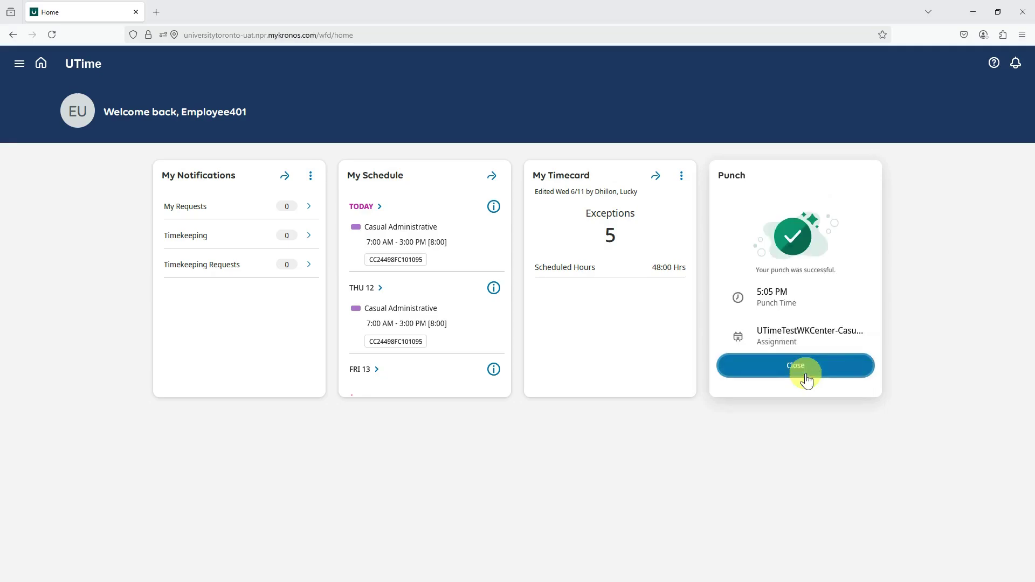
{"action": "left_click", "coordinate": [806, 379]}
{"action": "left_click", "coordinate": [800, 370]}
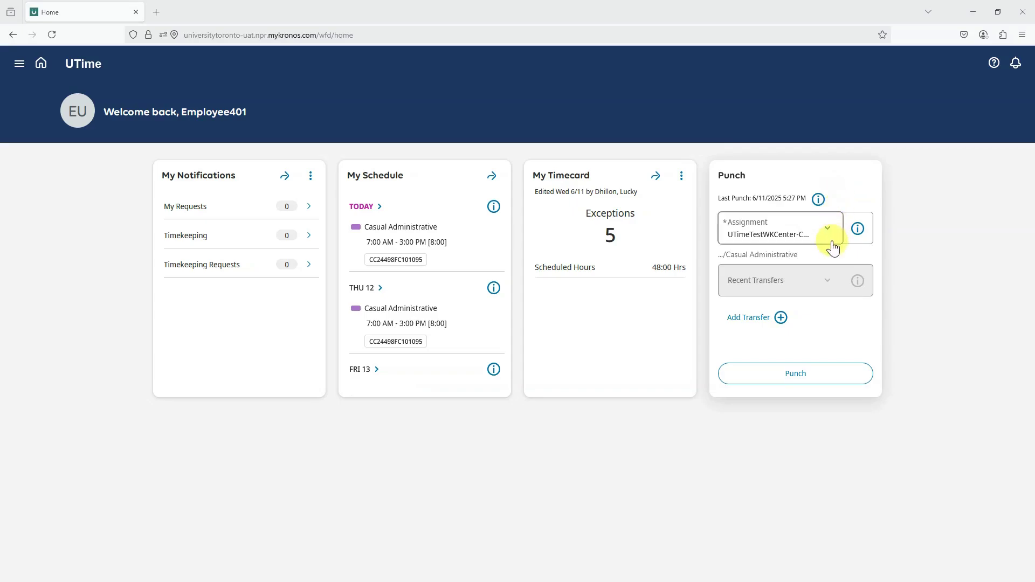
Keep the UTimeTestWKCenter assignment selected and punch again, logged at 5:57 PM
{"action": "left_click", "coordinate": [830, 231]}
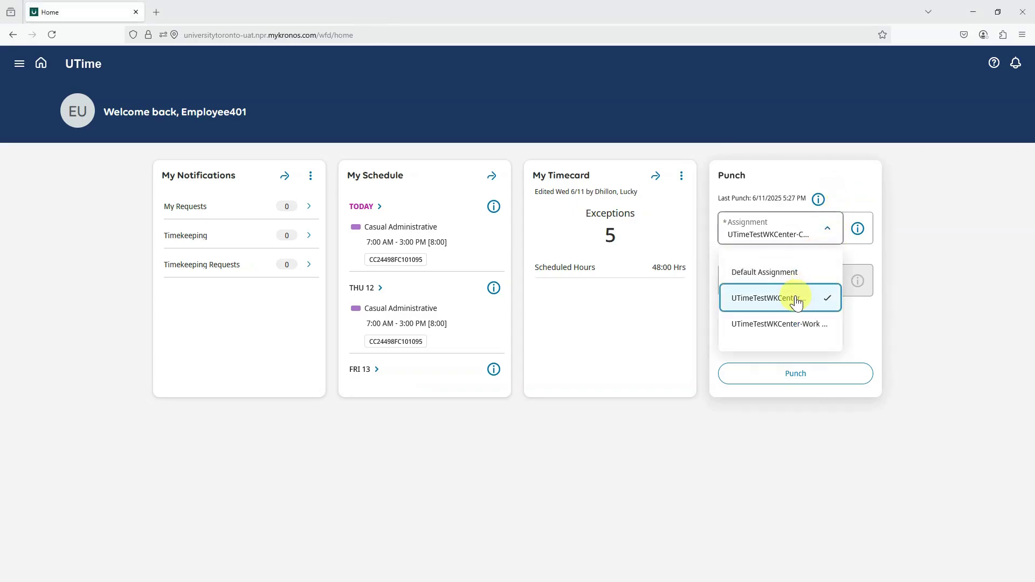
{"action": "left_click", "coordinate": [797, 300]}
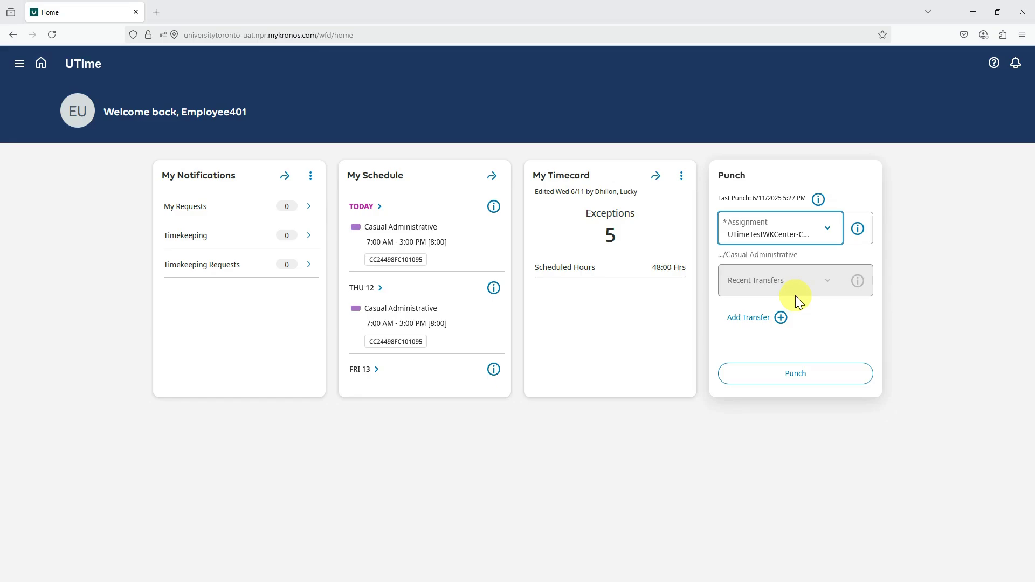
{"action": "left_click", "coordinate": [737, 406]}
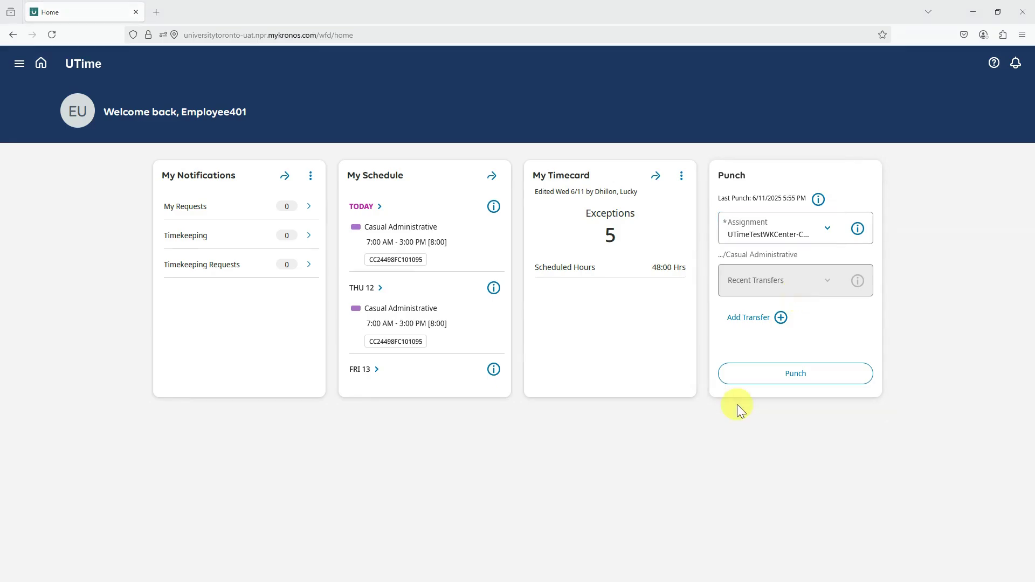
{"action": "left_click", "coordinate": [777, 376]}
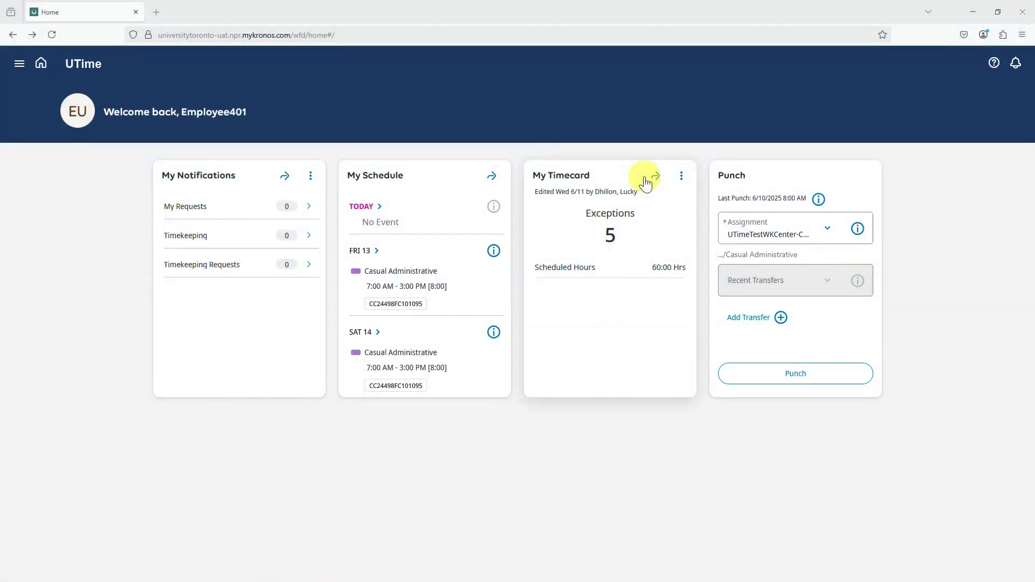
Show My Timecard for the current pay period (June 8–21) in table view
{"action": "left_click", "coordinate": [653, 176]}
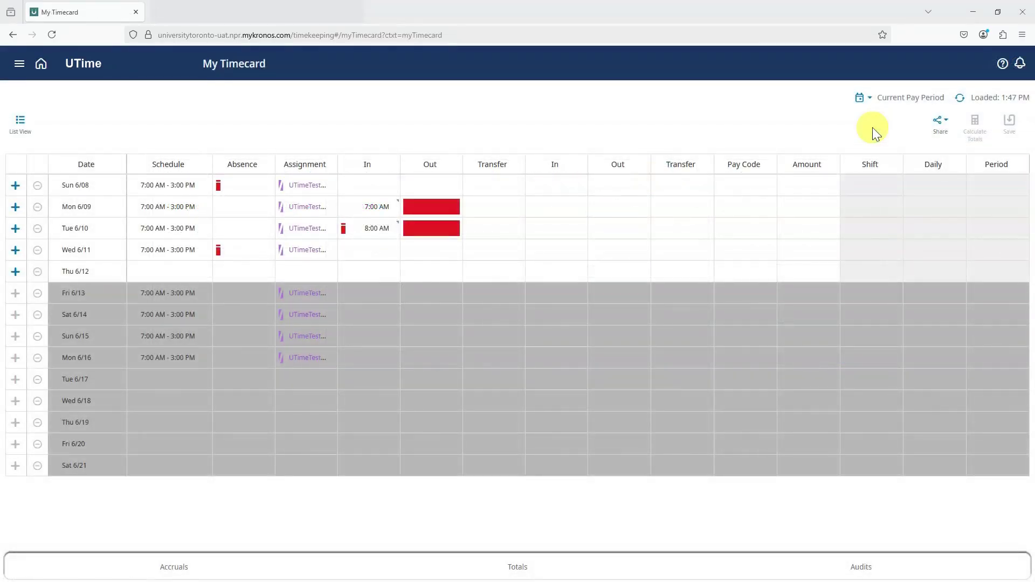
{"action": "left_click", "coordinate": [886, 99]}
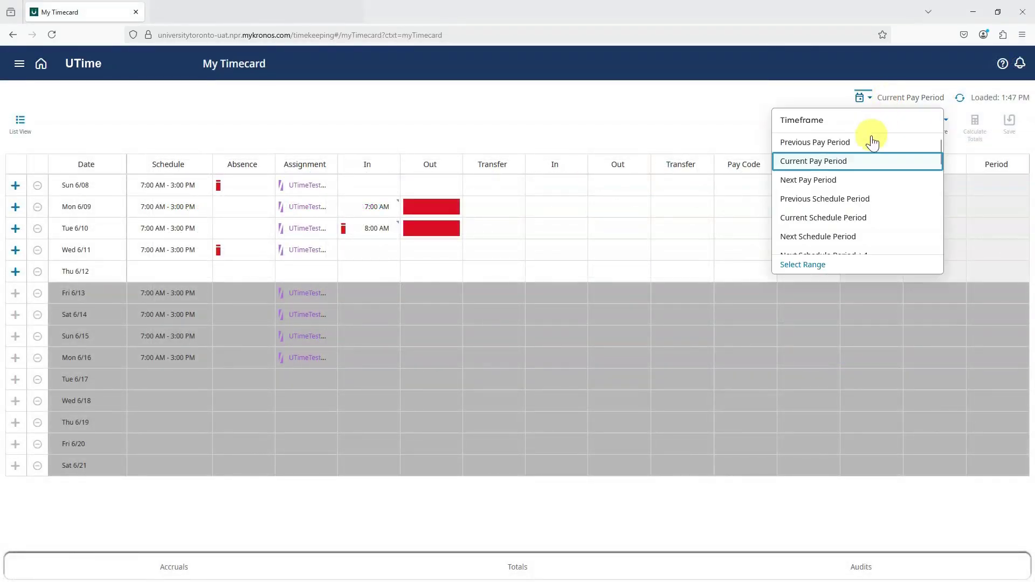
{"action": "left_click", "coordinate": [849, 163]}
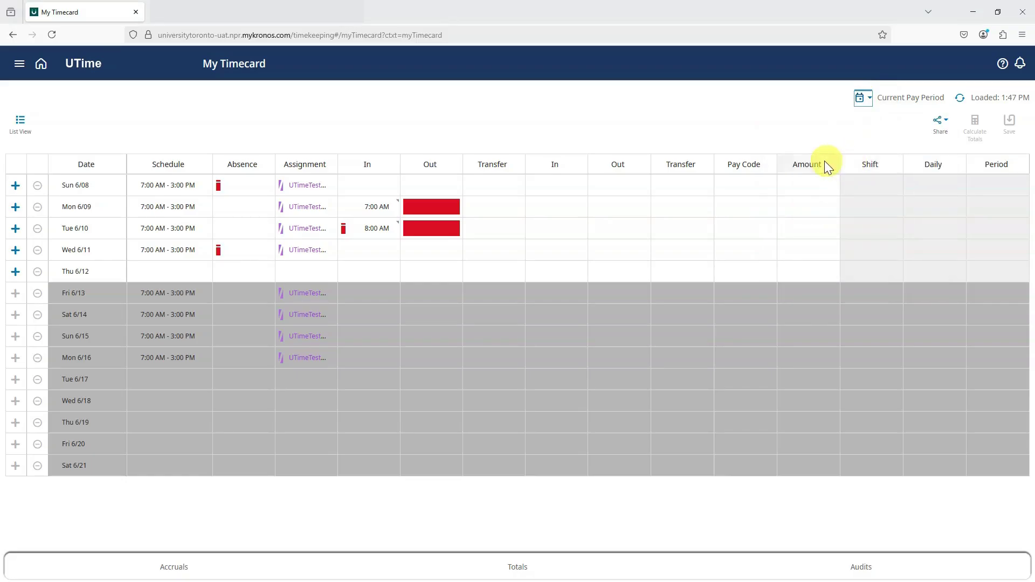
{"action": "left_click", "coordinate": [21, 125]}
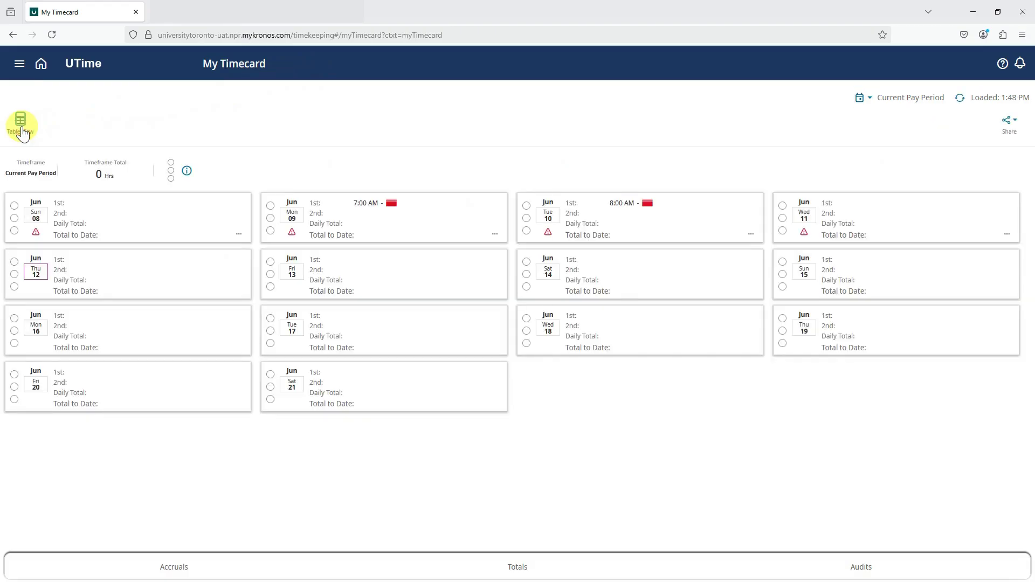
{"action": "left_click", "coordinate": [21, 127]}
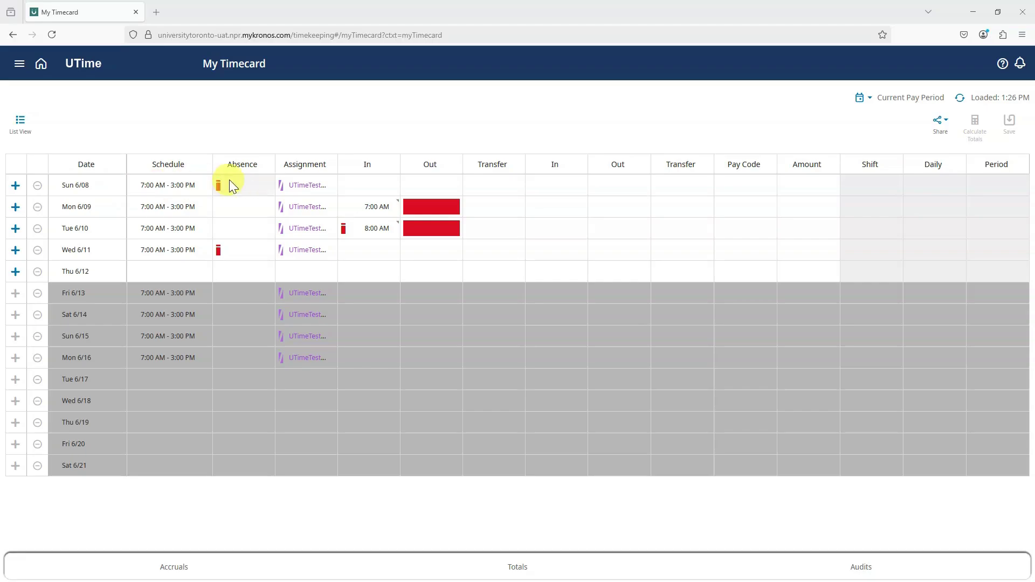
{"action": "left_click", "coordinate": [295, 187]}
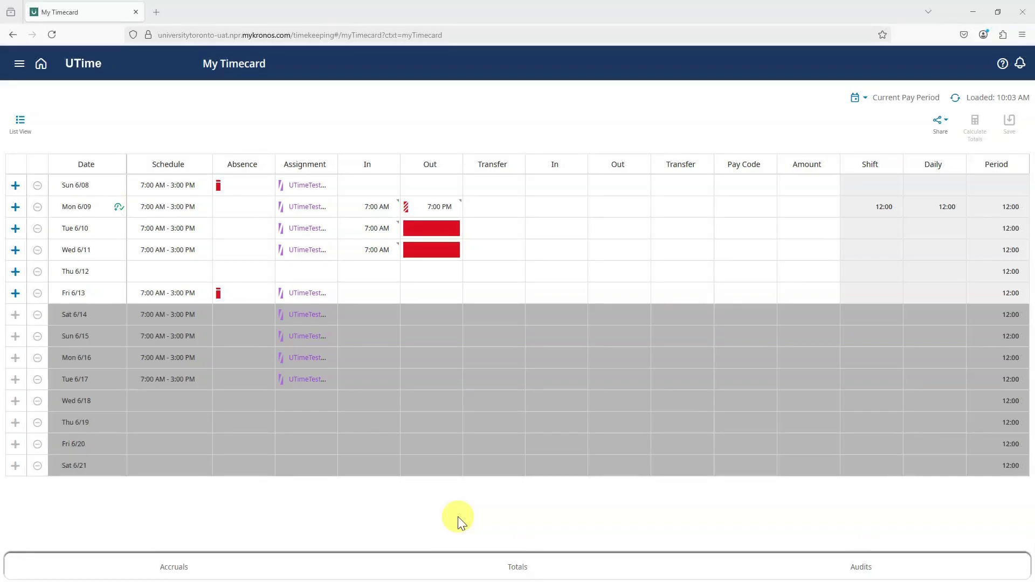
Show the Totals tab at the bottom of the timecard
{"action": "left_click", "coordinate": [489, 570]}
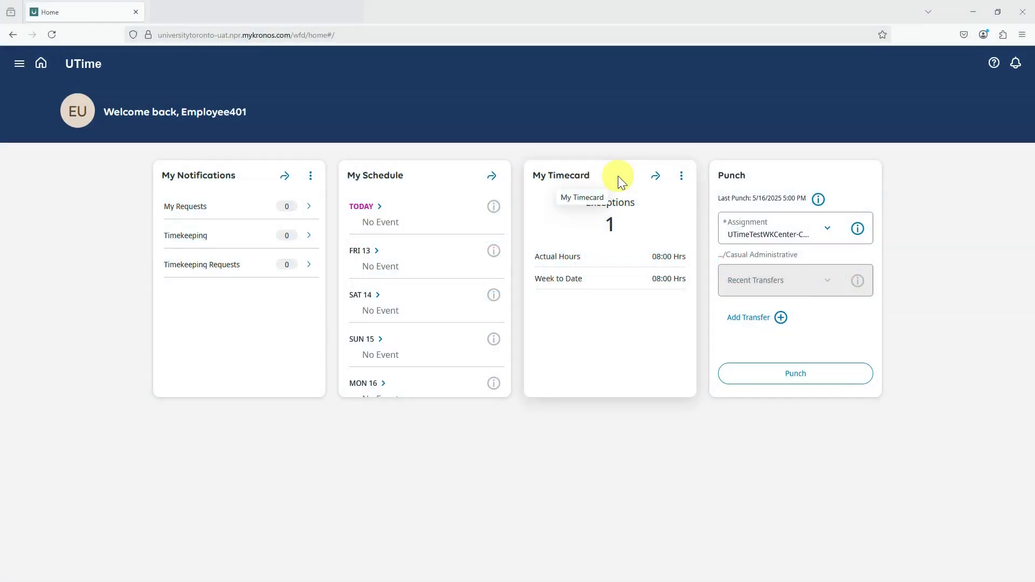
Enter 8 Hours Worked with an assignment on Mon 6/09 and save the timecard
{"action": "left_click", "coordinate": [656, 175]}
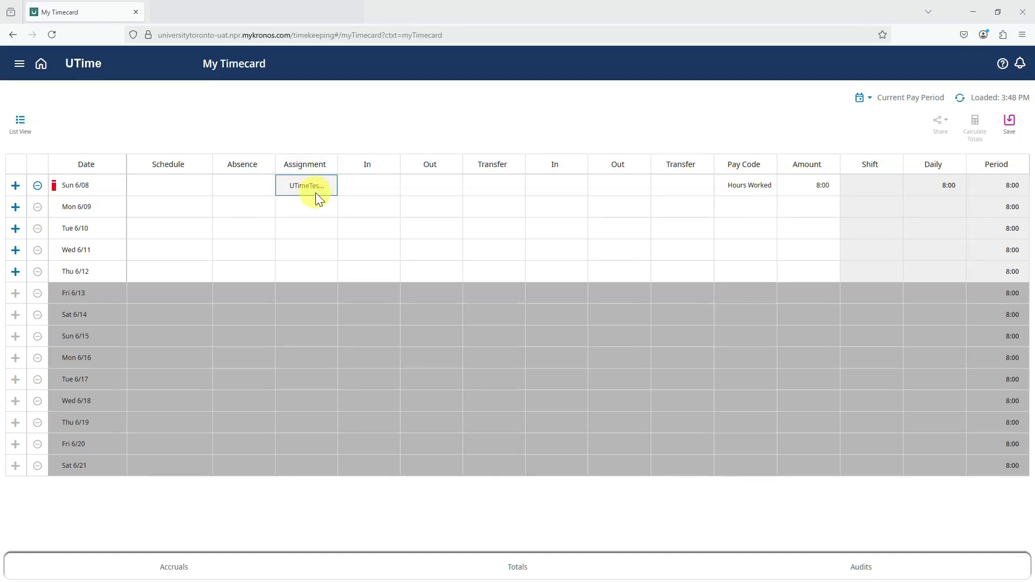
{"action": "left_click", "coordinate": [332, 208]}
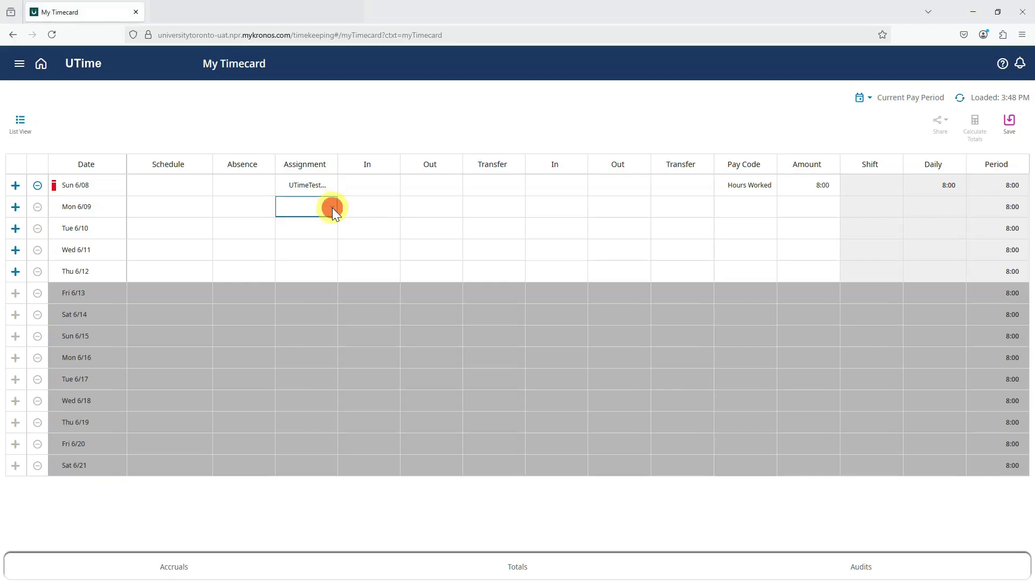
{"action": "left_click", "coordinate": [331, 239]}
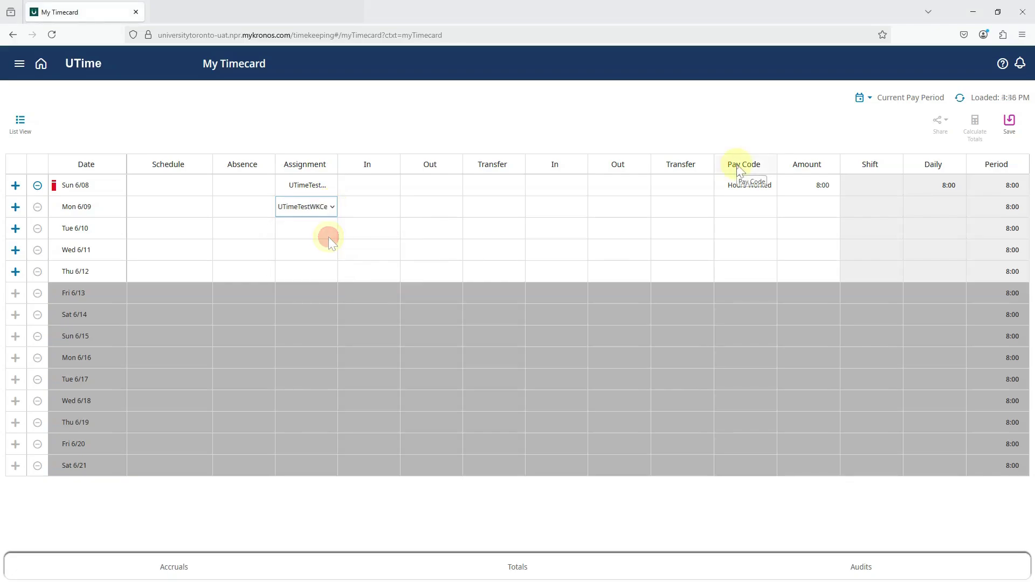
{"action": "left_click", "coordinate": [768, 202]}
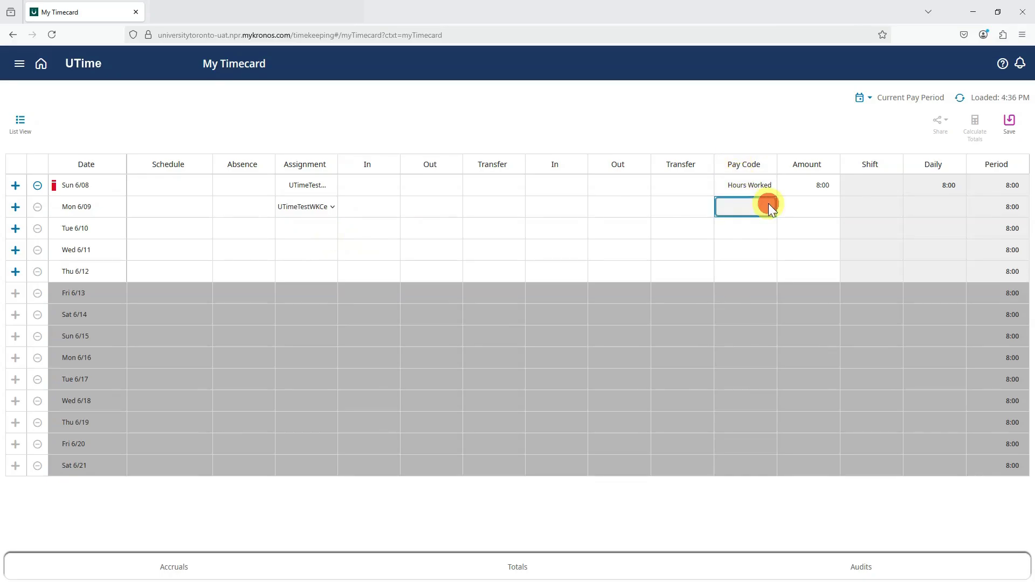
{"action": "left_click", "coordinate": [754, 238]}
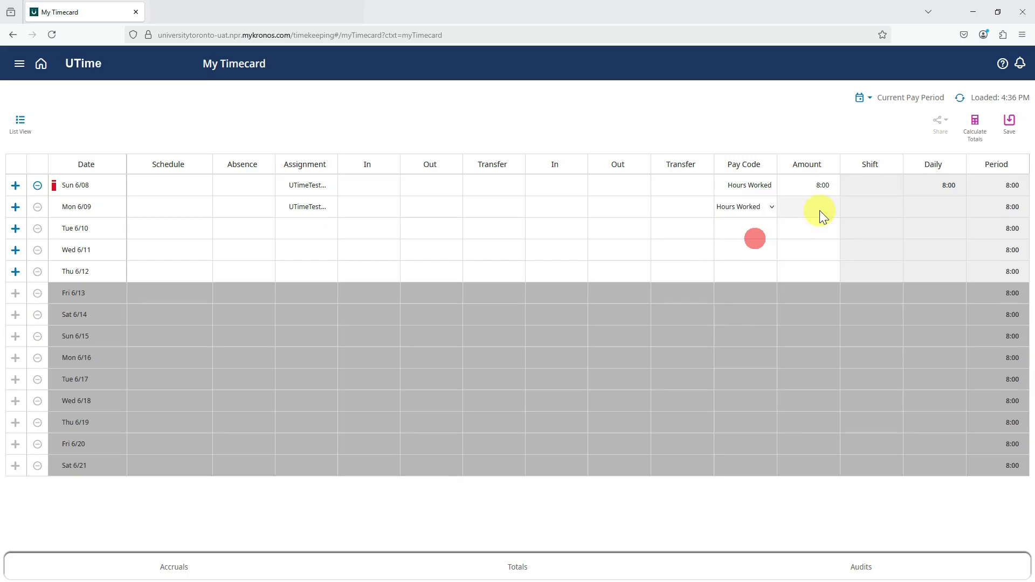
{"action": "left_click", "coordinate": [819, 208]}
{"action": "type", "text": "8"}
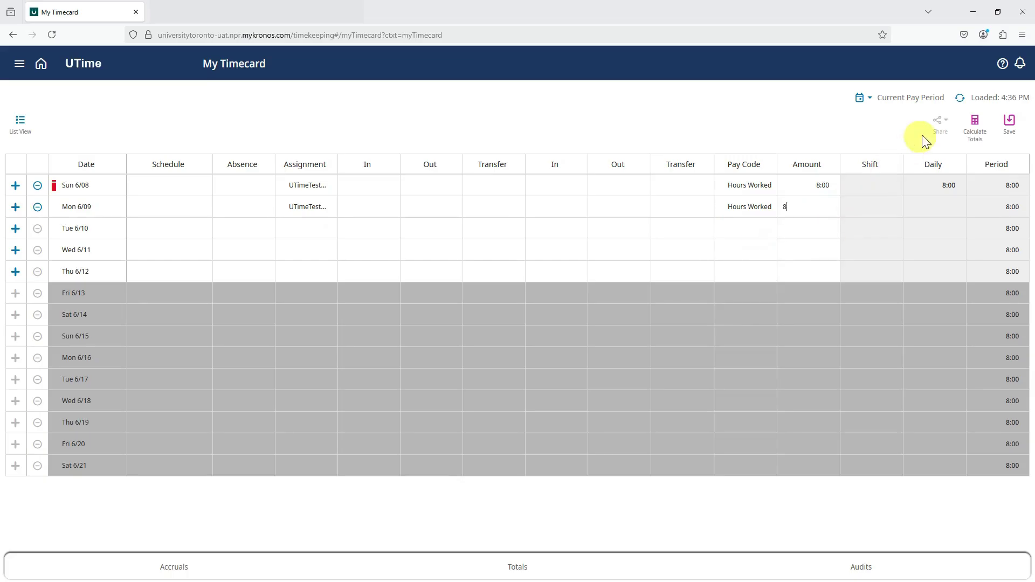
{"action": "left_click", "coordinate": [1010, 122]}
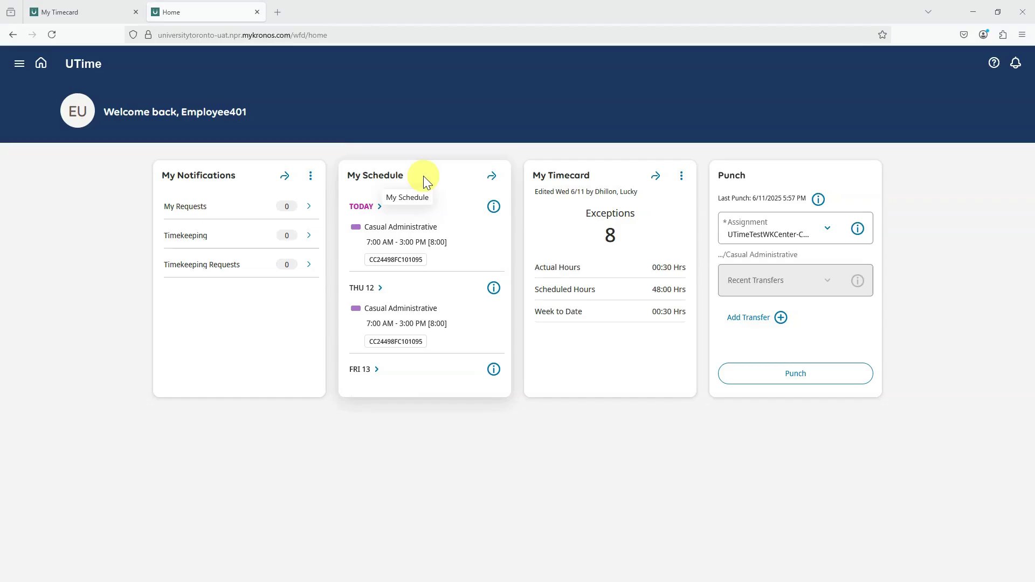
Open the June 2025 My Calendar and show the Sunday June 08 shift details
{"action": "left_click", "coordinate": [423, 177]}
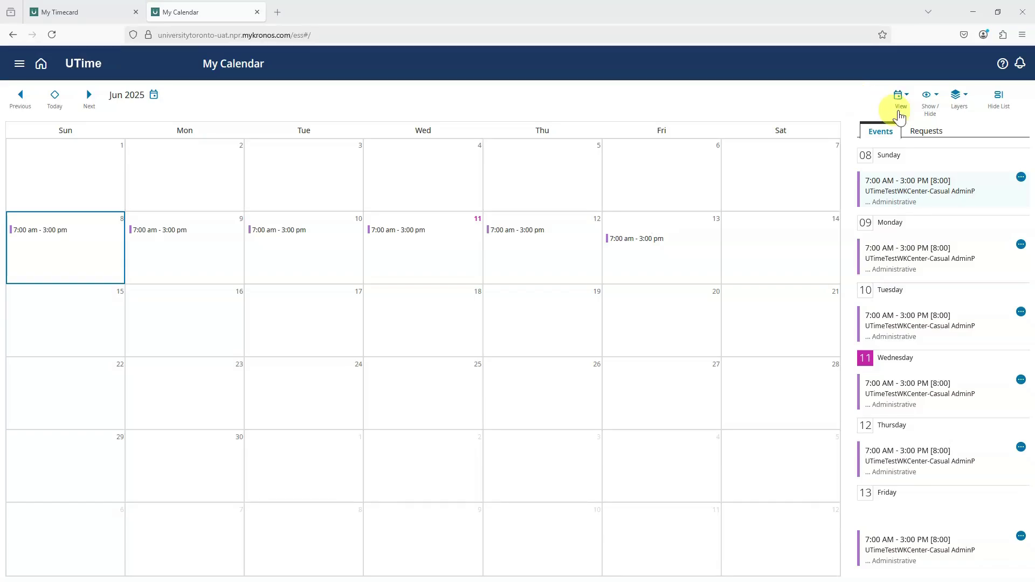
{"action": "left_click", "coordinate": [1021, 180]}
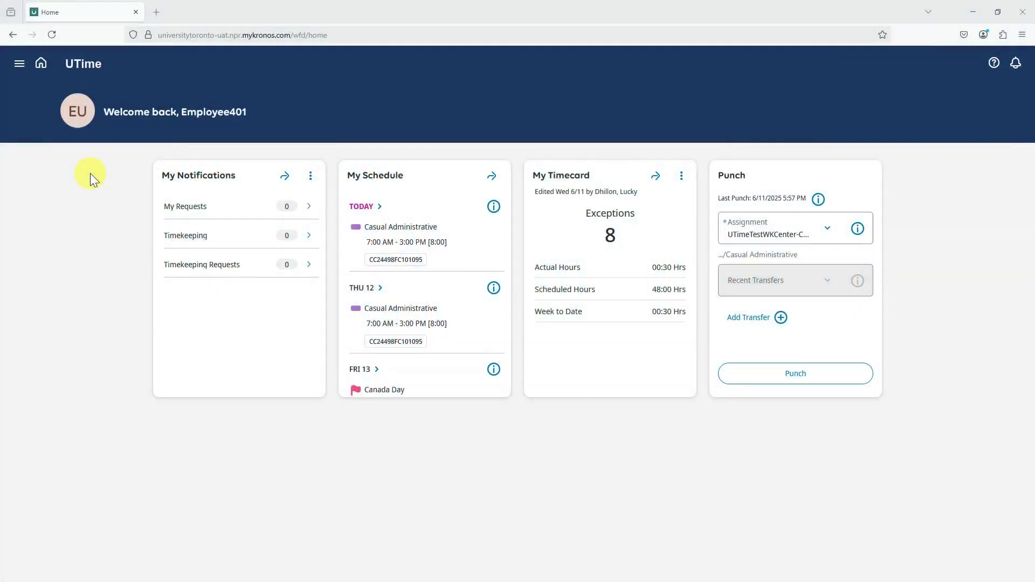
Reveal the side navigation panel with profile and Sign Out options
{"action": "left_click", "coordinate": [19, 63]}
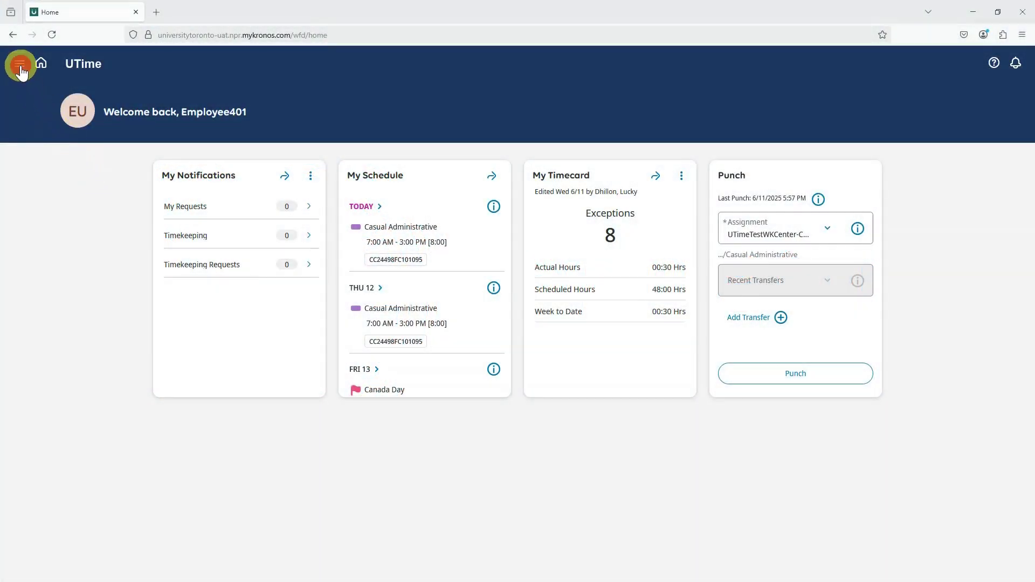